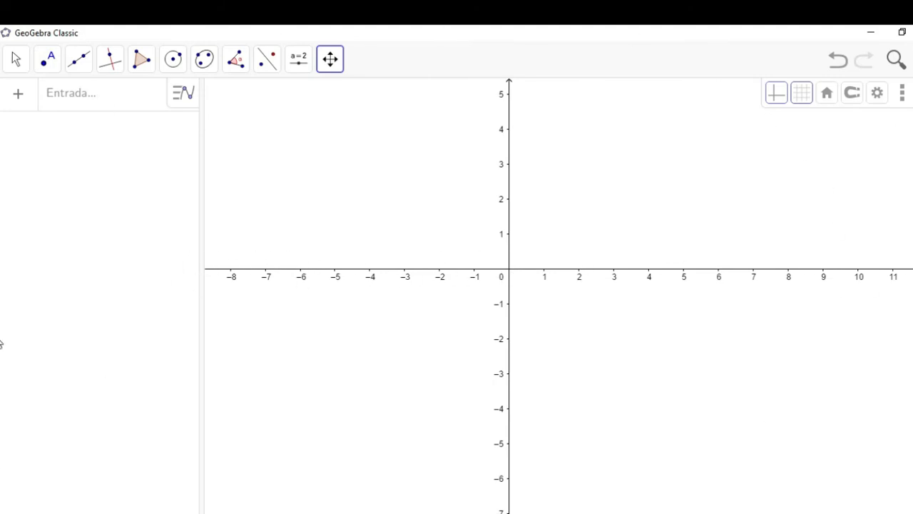
Step: Show the Cartesian grid with major and minor gridlines behind the axes in the graphics view
left_click_drag(543, 211, 546, 256)
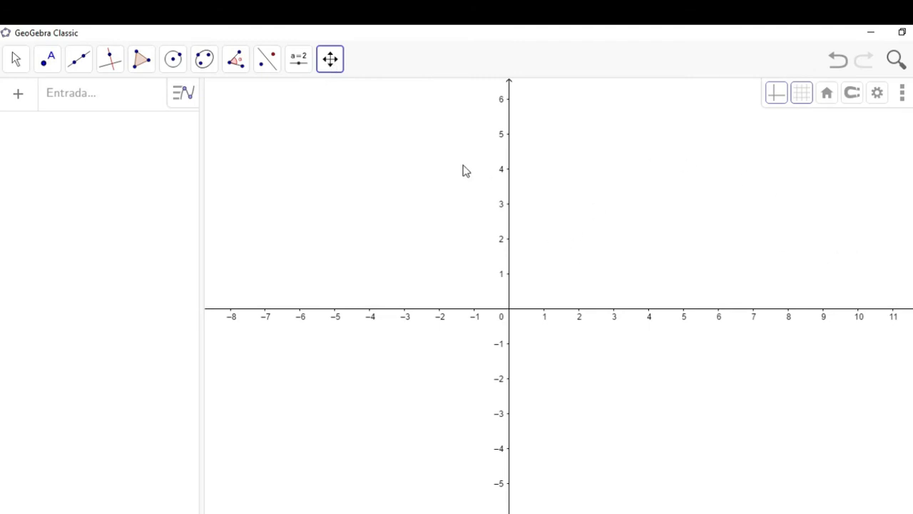
left_click(803, 95)
left_click(803, 96)
left_click(829, 119)
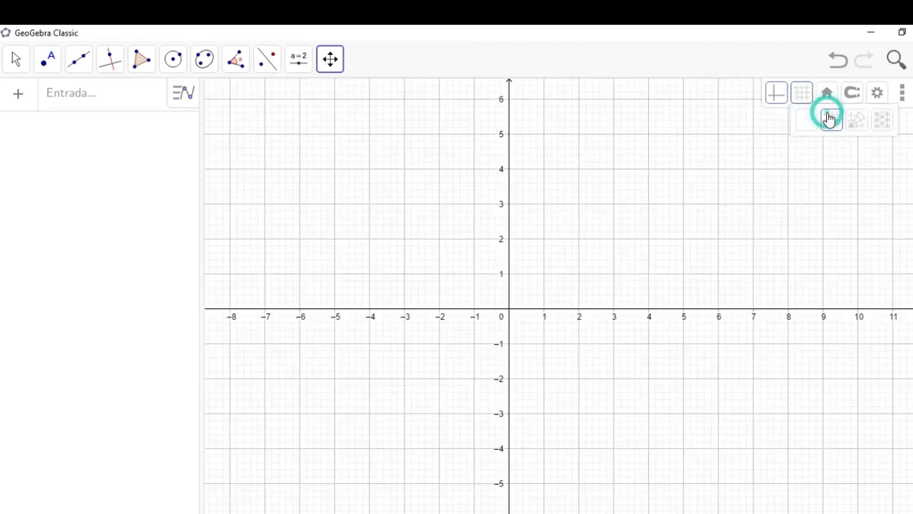
right_click(650, 146)
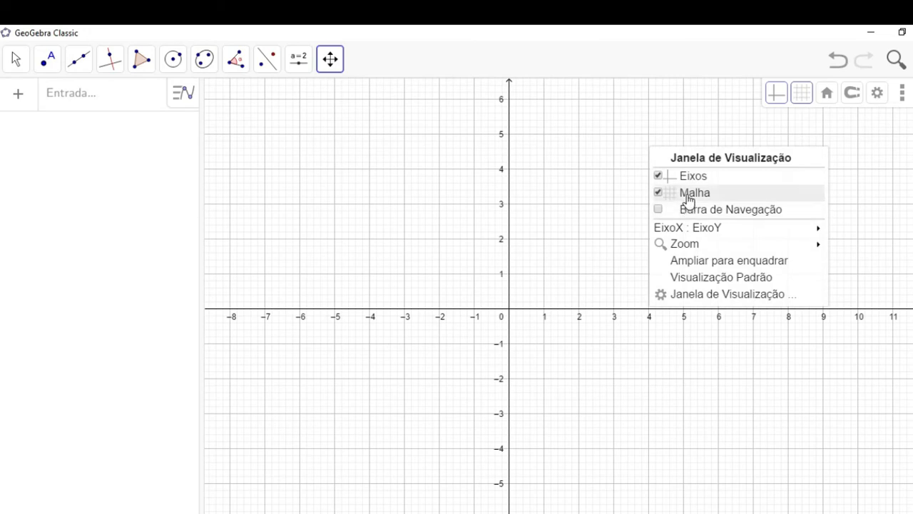
left_click(562, 171)
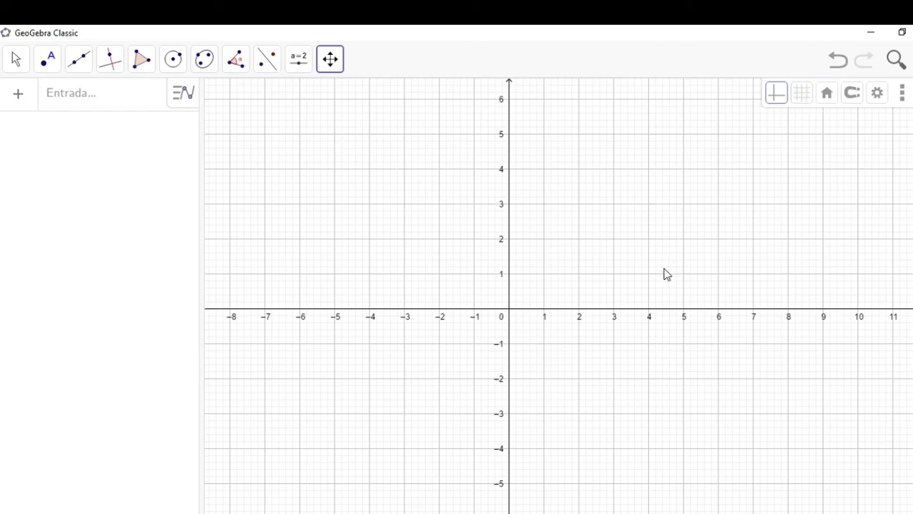
Step: Use the Point tool to place free points on the grid at (2, 3) and (-4, -2)
left_click(50, 62)
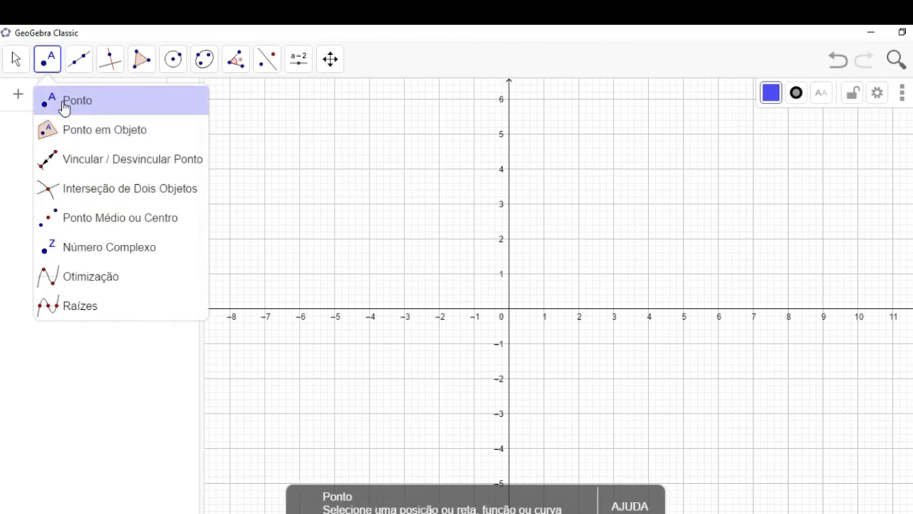
left_click(85, 109)
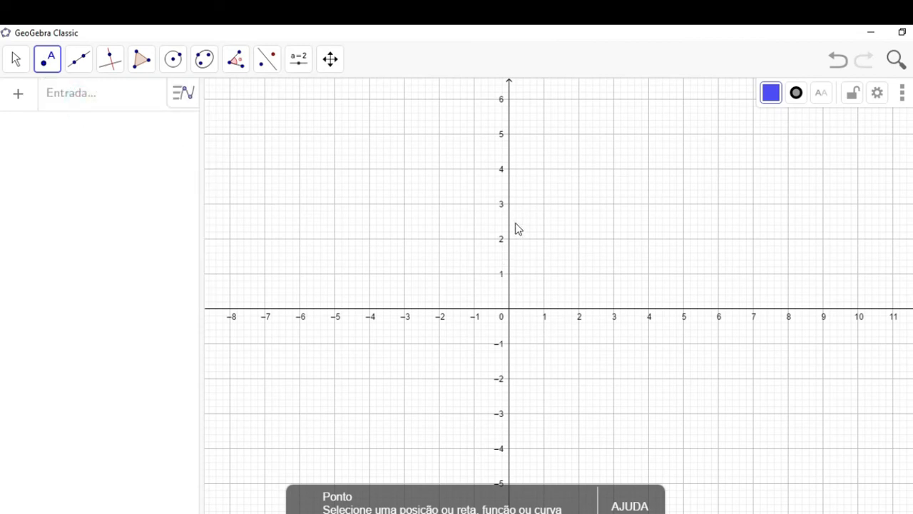
left_click(579, 209)
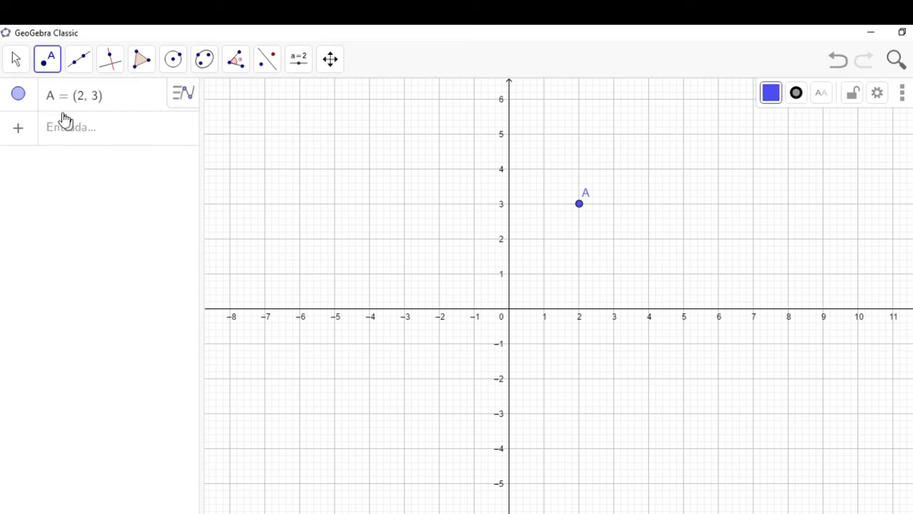
left_click(371, 379)
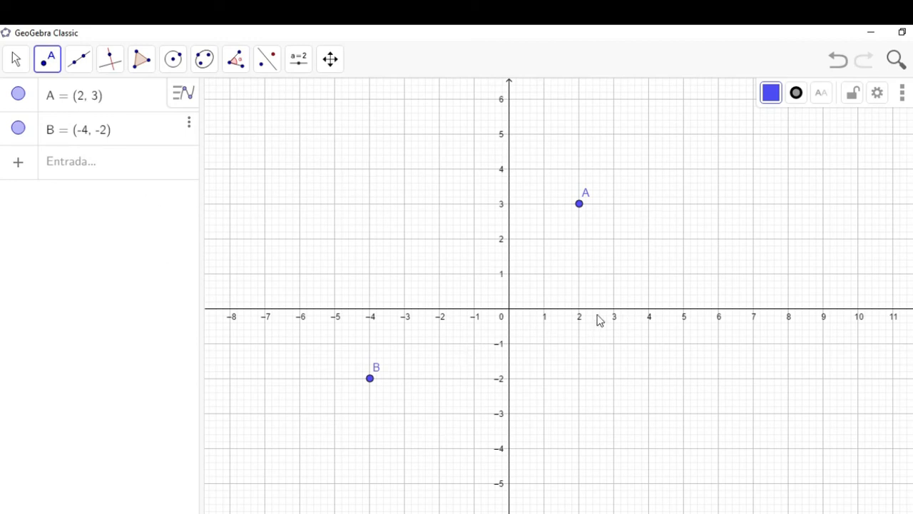
Step: Create a point by entering the coordinates (1,1) as an algebra expression
left_click(79, 165)
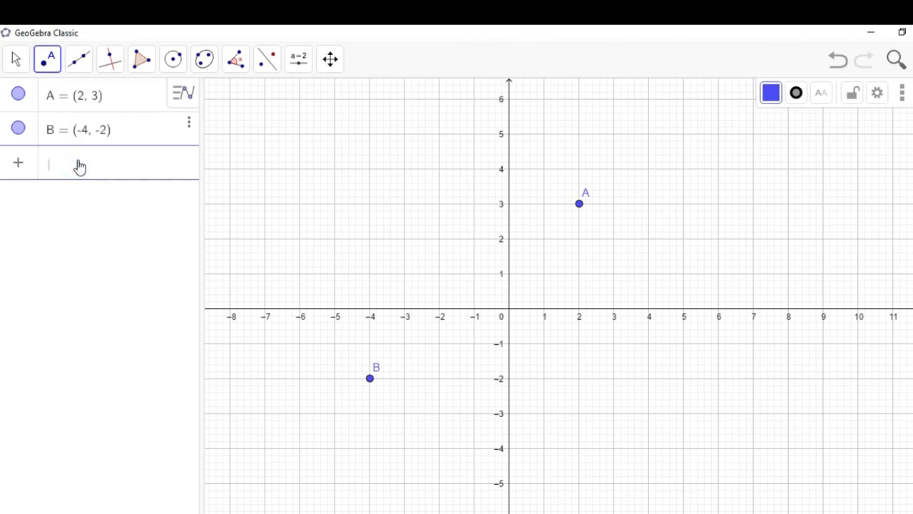
type("(")
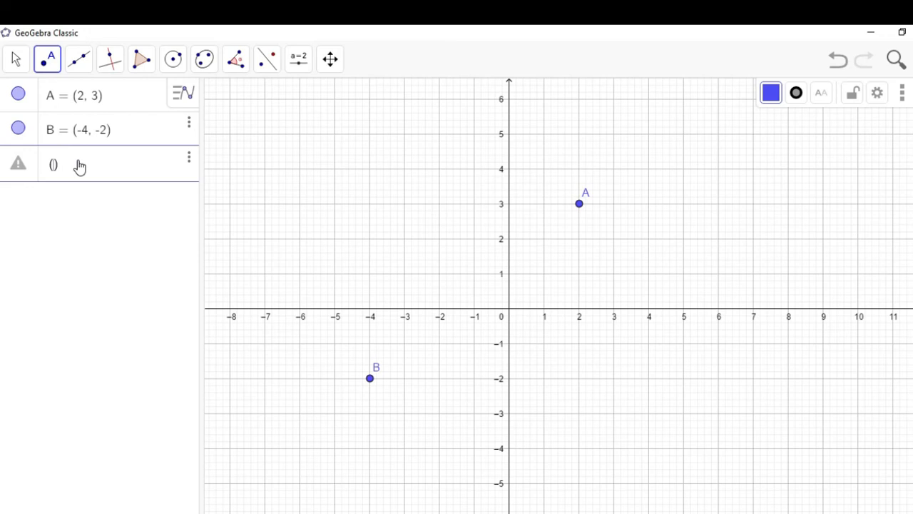
type("1,1")
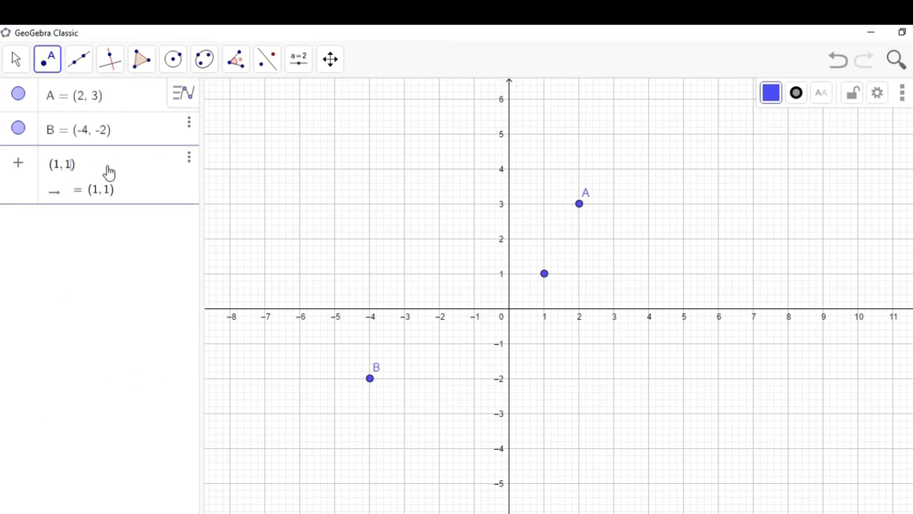
key("Return")
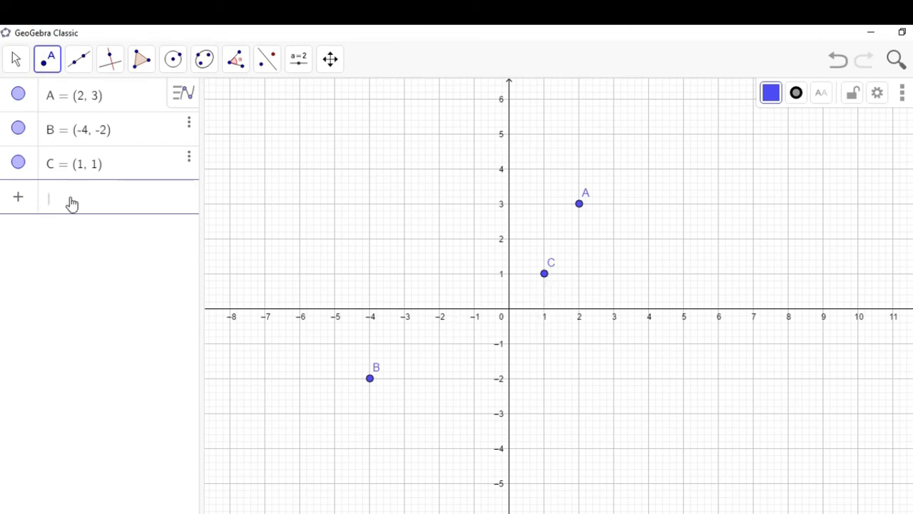
Step: Create another point by entering the coordinates (0.5,-3) as an algebra expression
type("(")
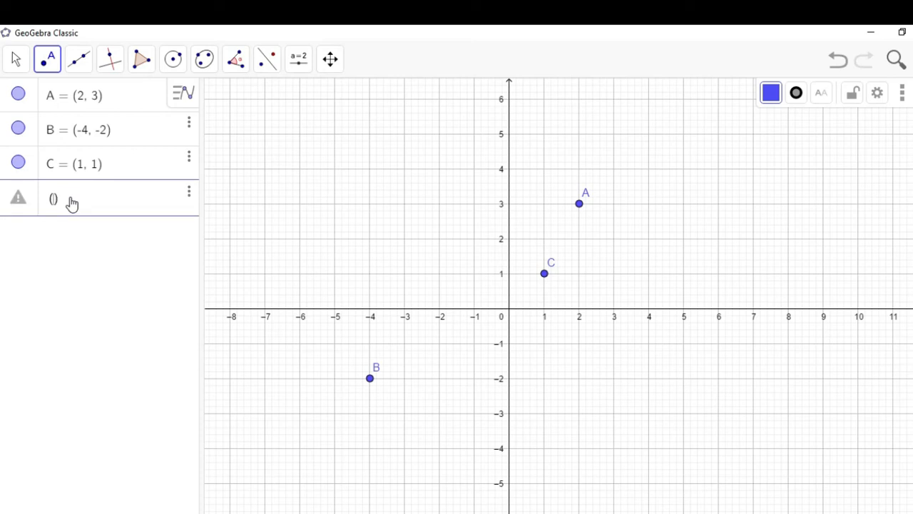
type("0")
type(",")
type("-3")
key("Return")
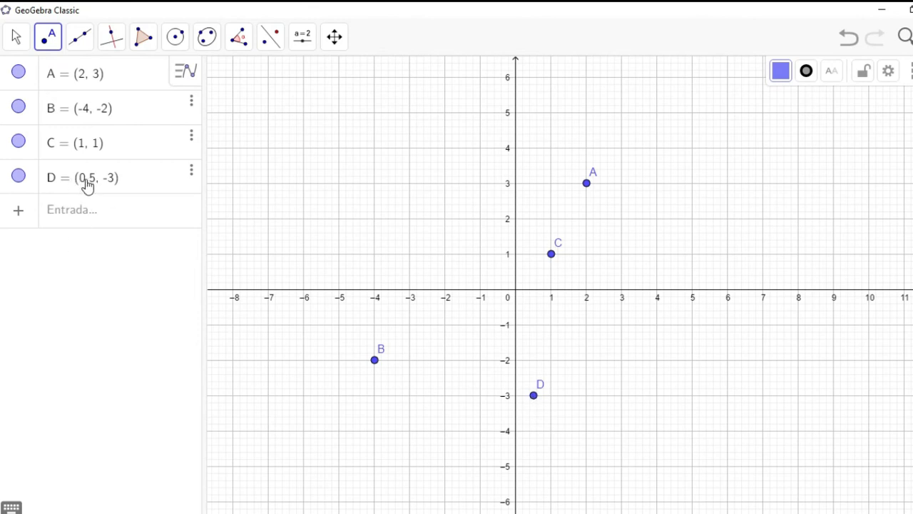
Step: Edit point D's definition so its x-coordinate is written as the fraction 1/2
left_click(192, 173)
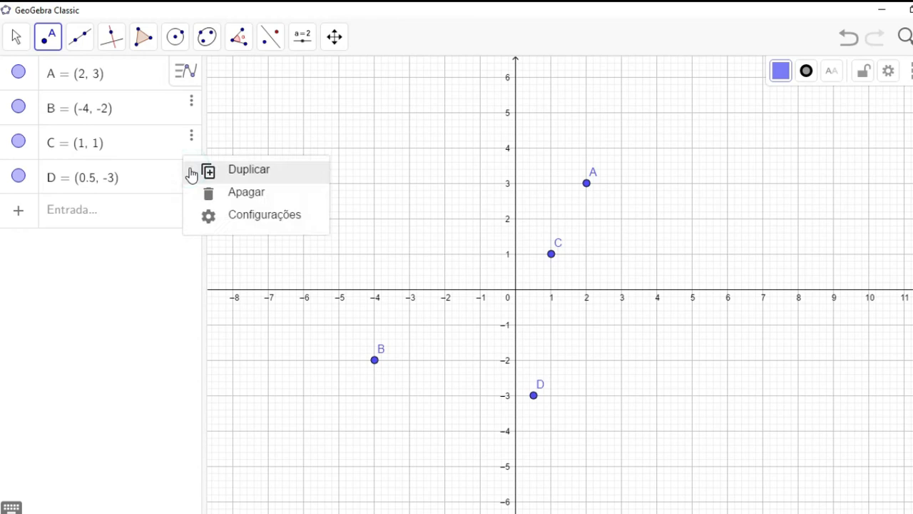
left_click(93, 183)
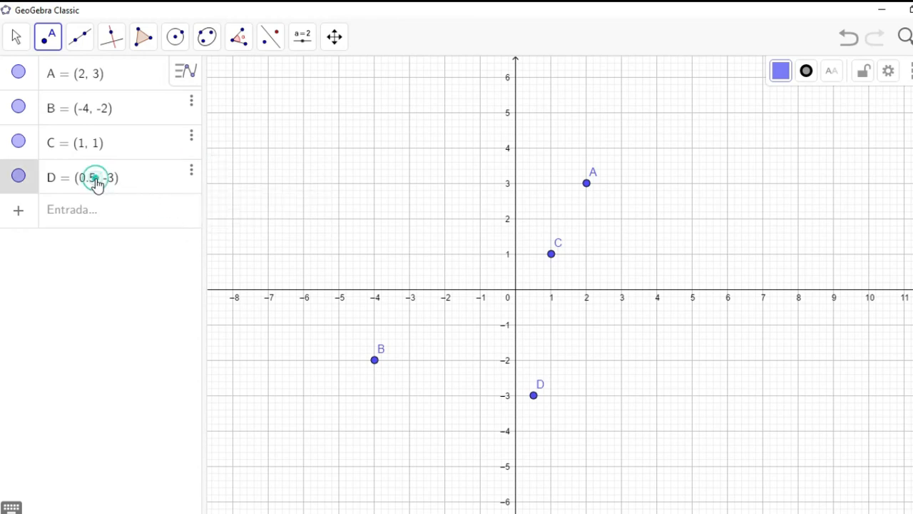
triple_click(91, 182)
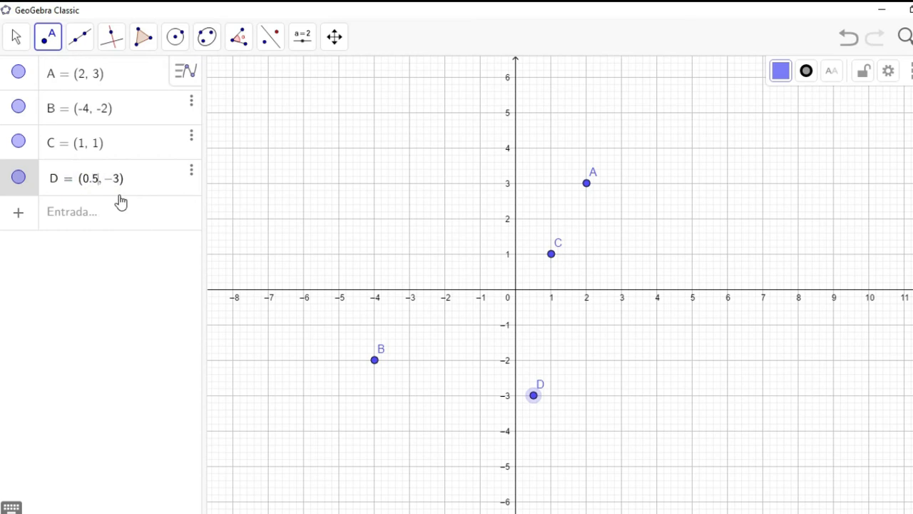
key("BackSpace")
key("BackSpace")
type("1/2")
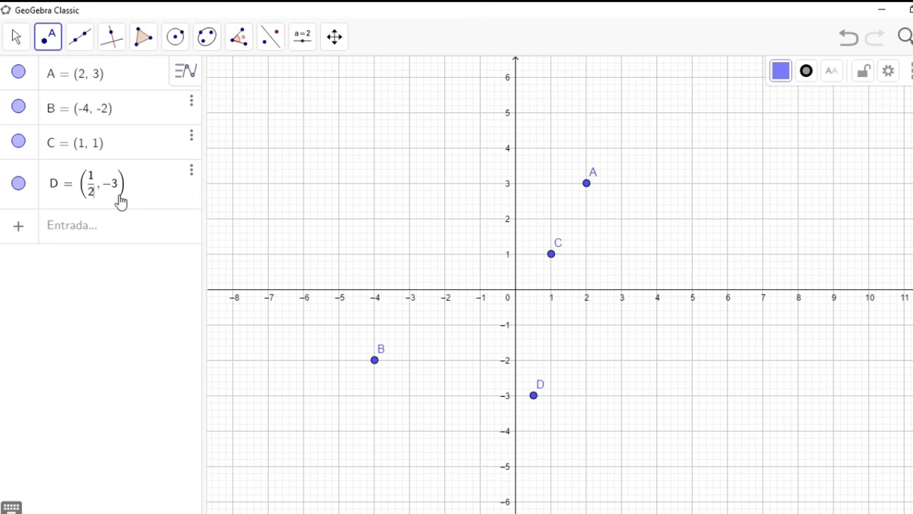
left_click(87, 205)
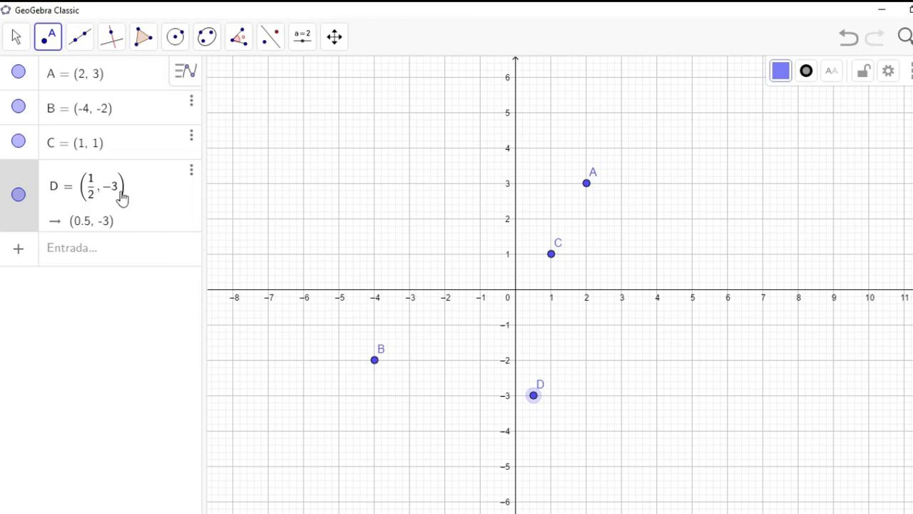
Step: Place points at the origin and on the x-axis at (2, 0), (-4, 0) and (5, 0)
left_click(45, 41)
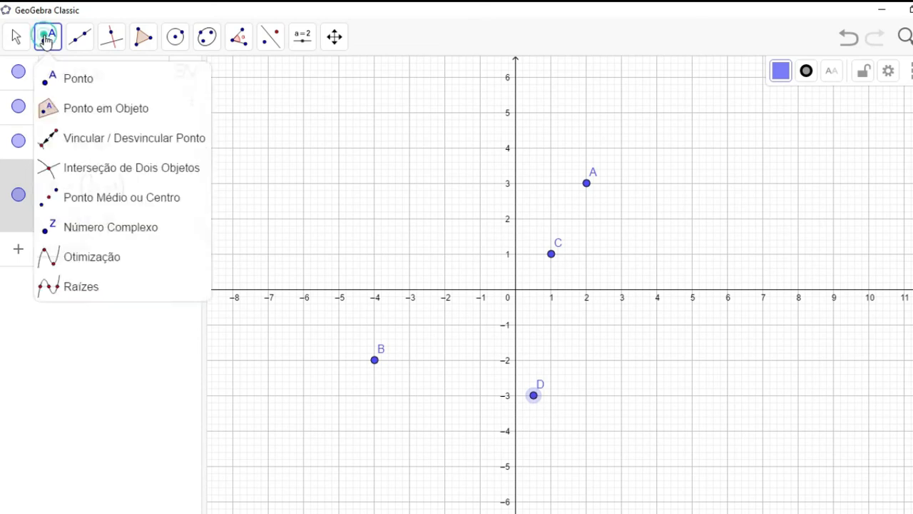
left_click(517, 292)
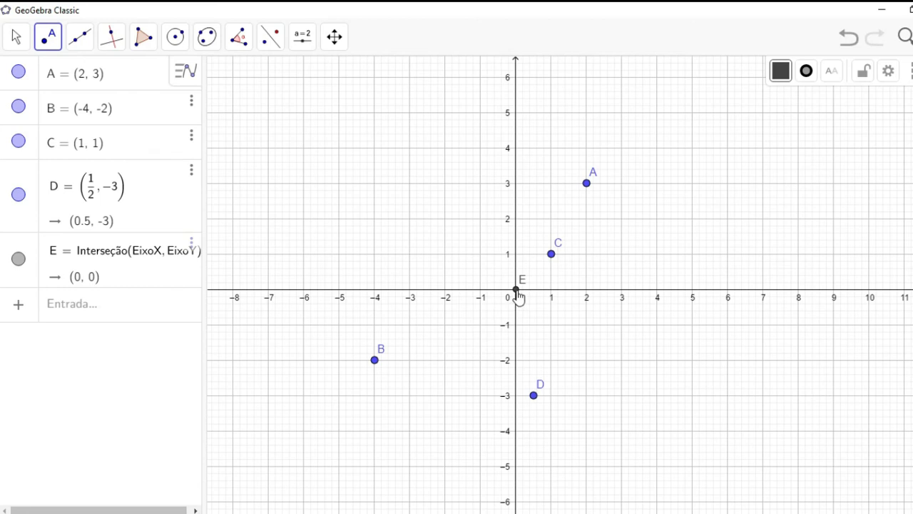
left_click(48, 41)
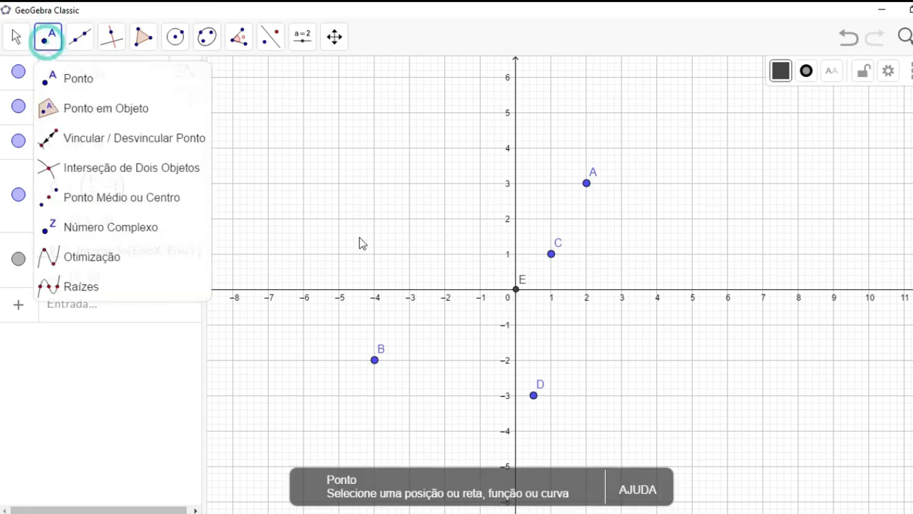
left_click(587, 290)
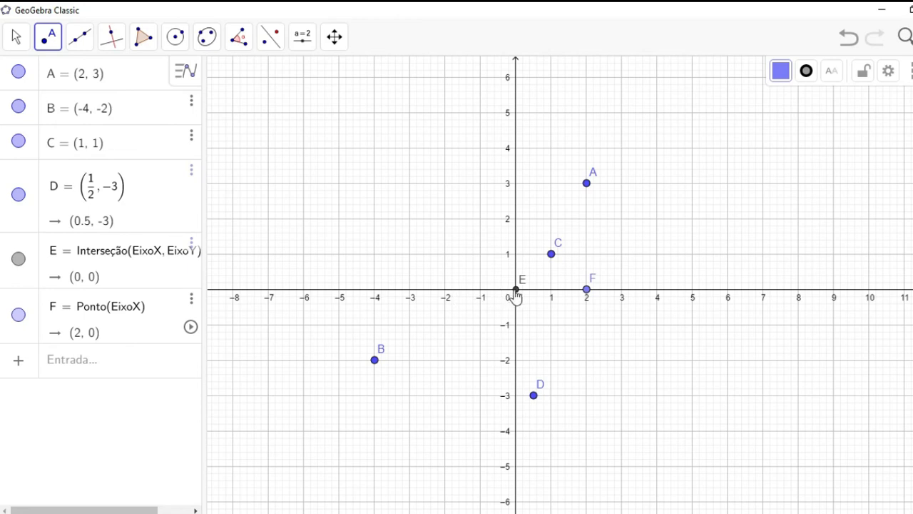
left_click(375, 290)
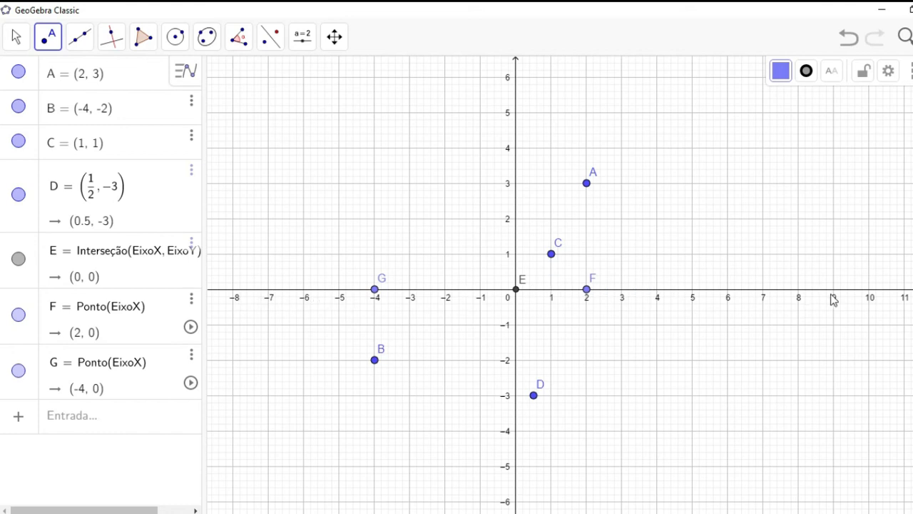
left_click(693, 289)
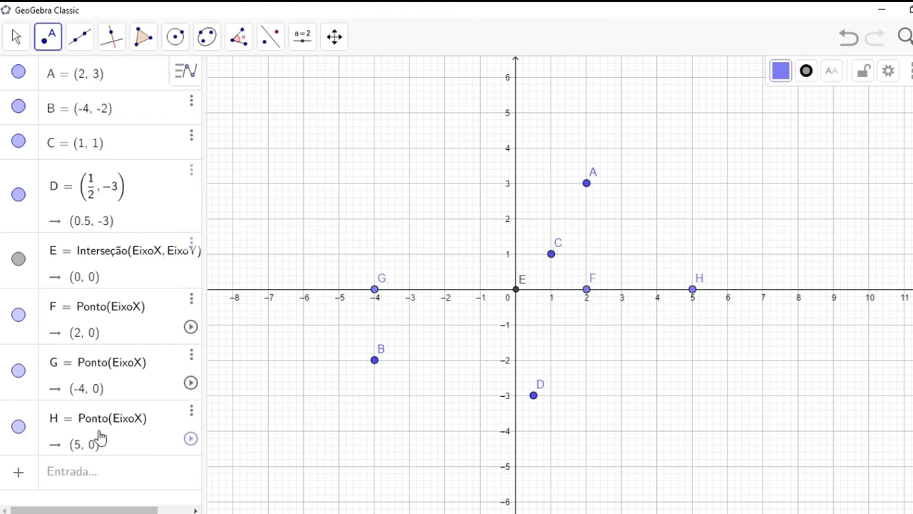
Step: Run and stop point H's animation along the x-axis, and move the point to (6, 0)
left_click(191, 440)
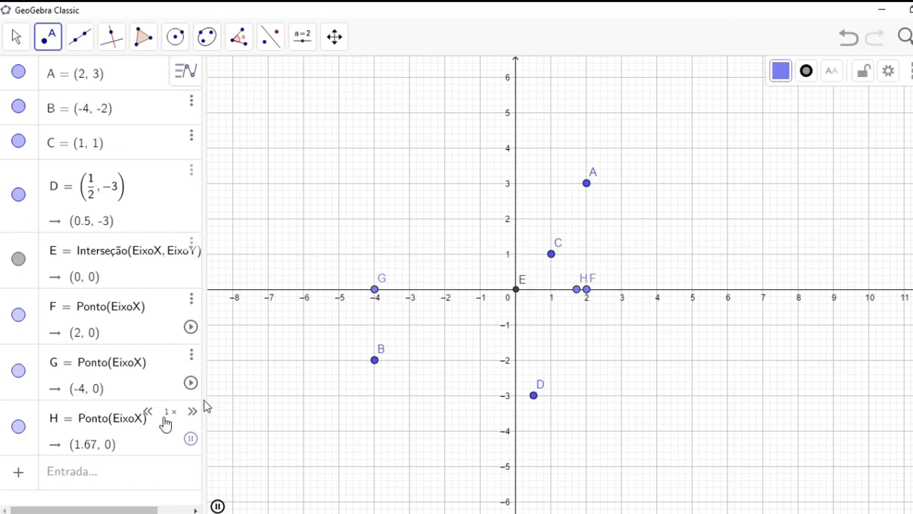
left_click(192, 438)
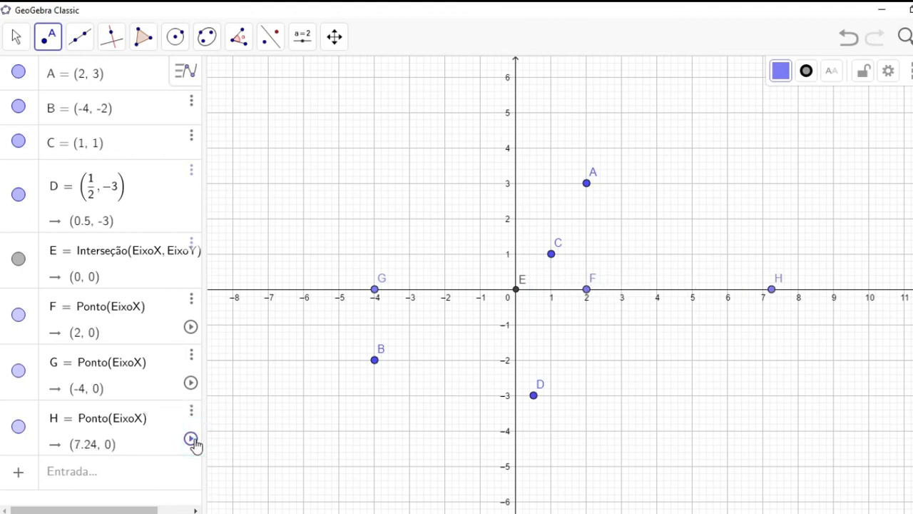
left_click_drag(773, 291, 729, 300)
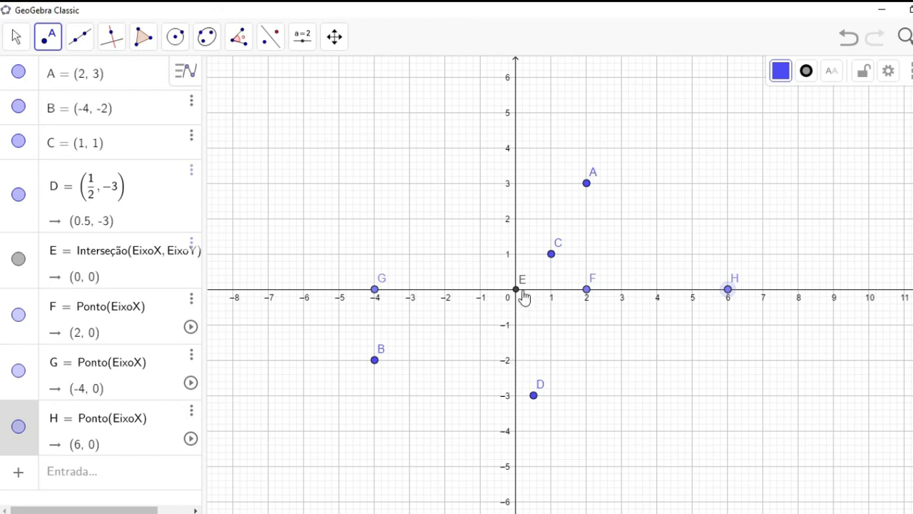
Step: Place points on the y-axis at (0, 4) and (0, -5), and on the x-axis at (-5, 0)
left_click(516, 149)
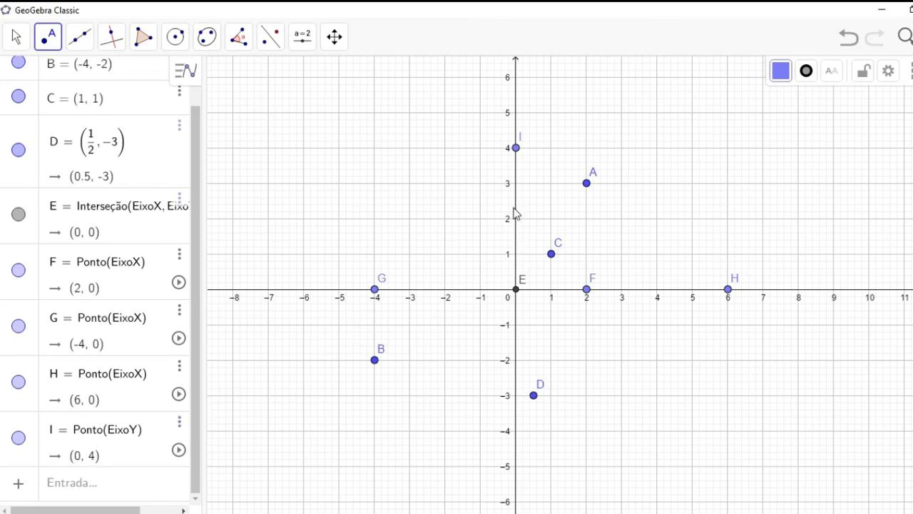
left_click(516, 466)
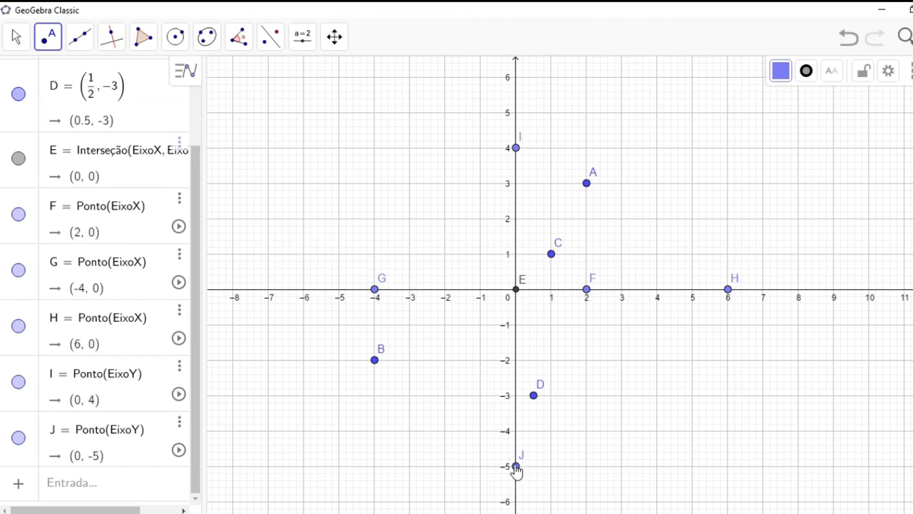
left_click(340, 290)
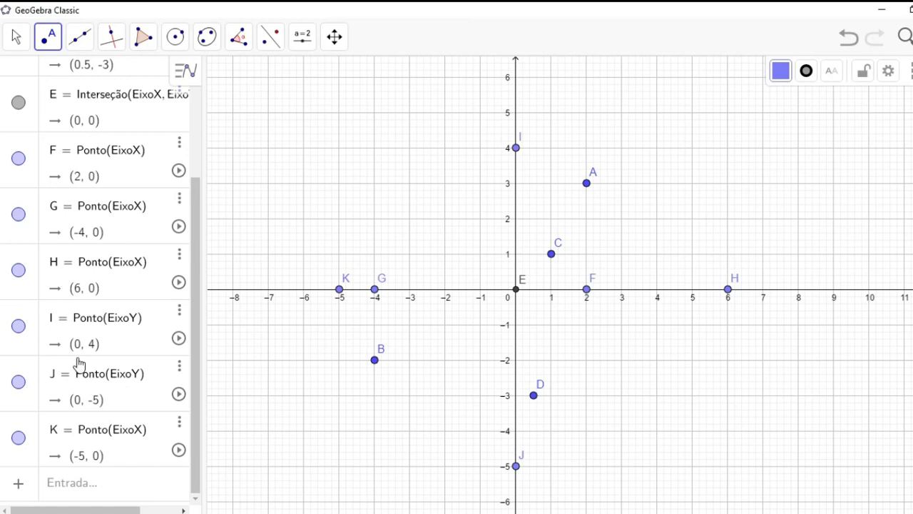
Step: Animate point J along the y-axis and point K along the x-axis, and stop both animations
left_click(179, 394)
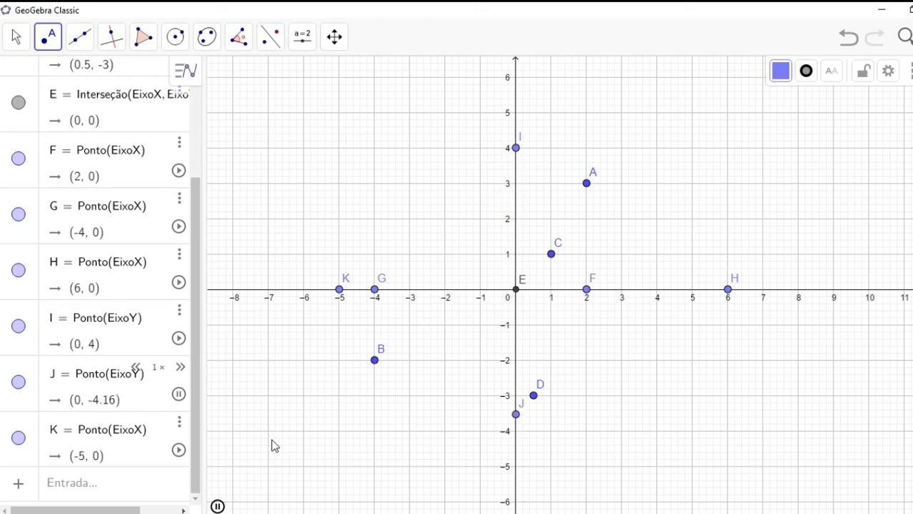
left_click(178, 451)
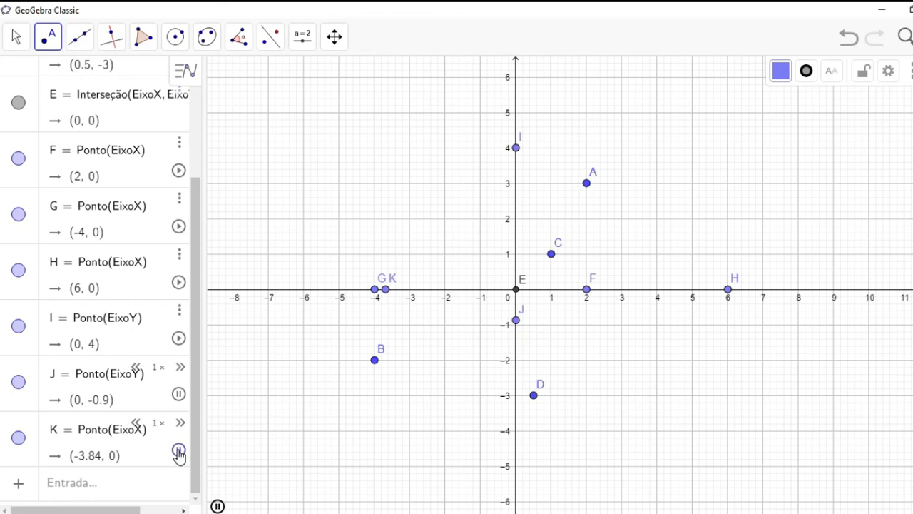
left_click(178, 451)
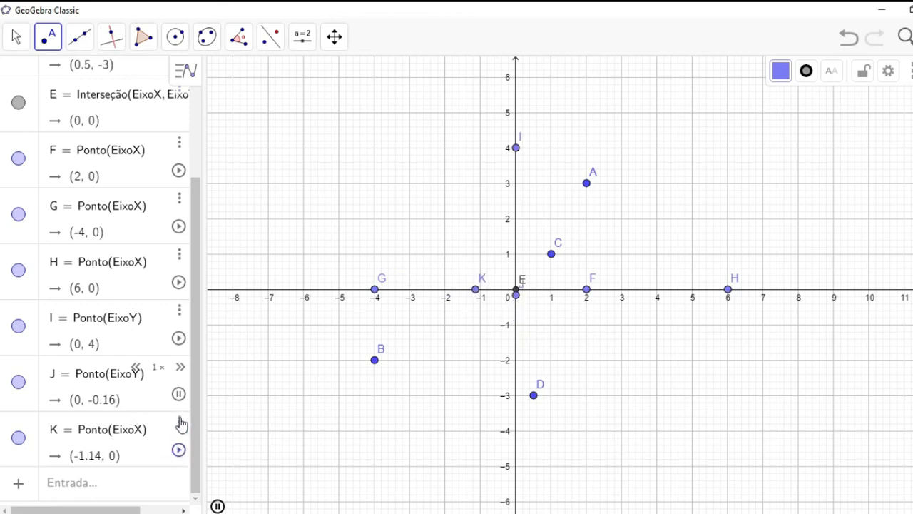
left_click(179, 395)
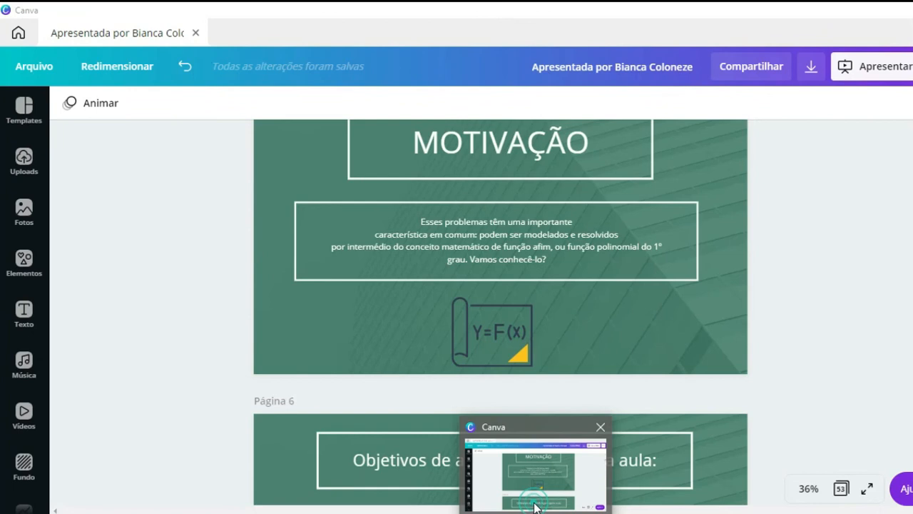
Step: Switch to the Canva presentation window
left_click(534, 500)
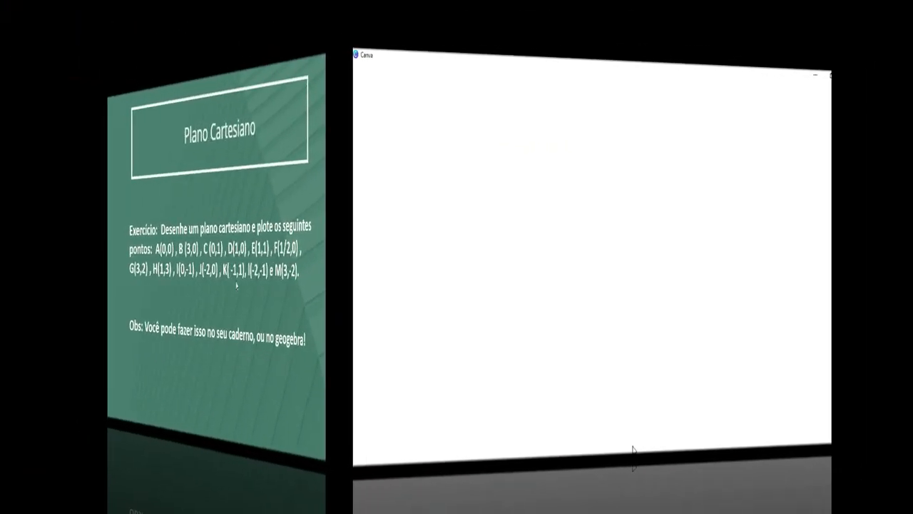